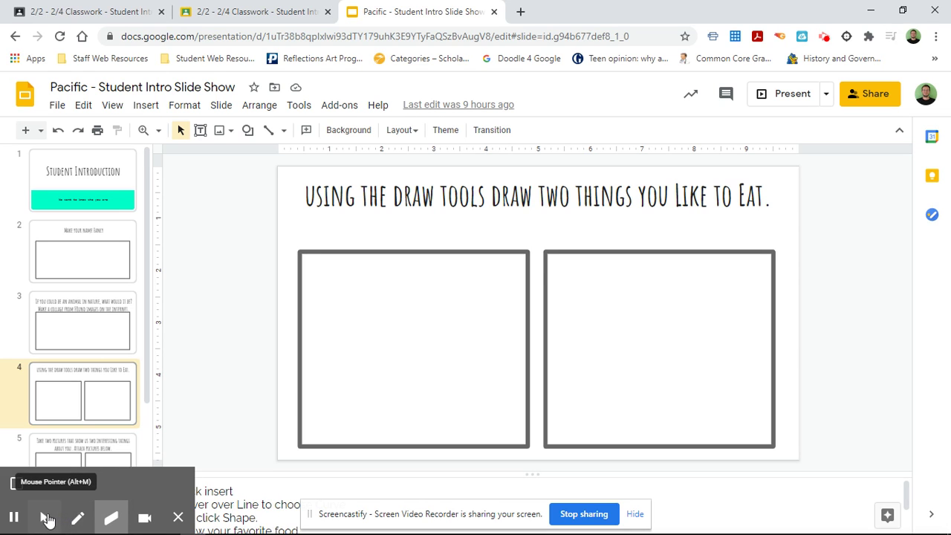
Step: Draw a Pie shape, with one quarter missing, inside the left box of slide 4
left_click(46, 519)
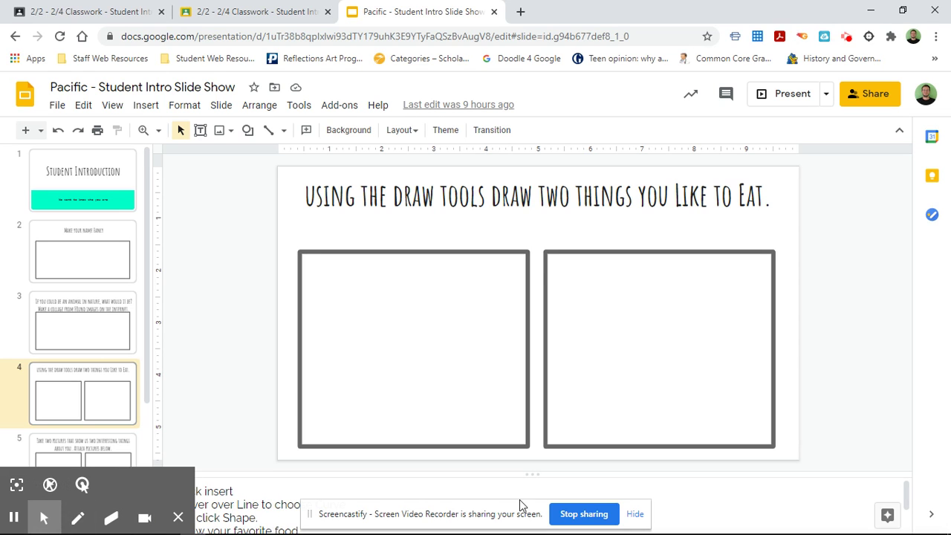
left_click(635, 514)
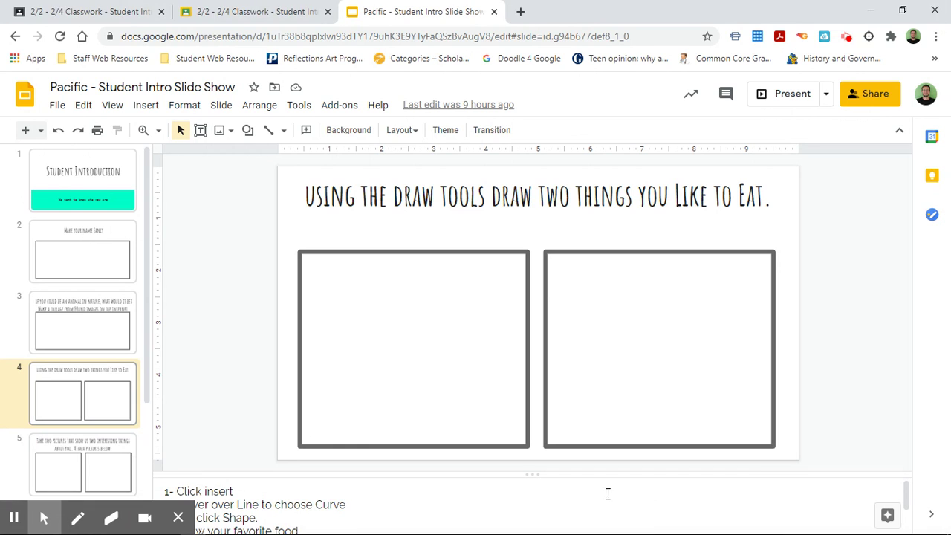
left_click(248, 130)
mouse_move(269, 160)
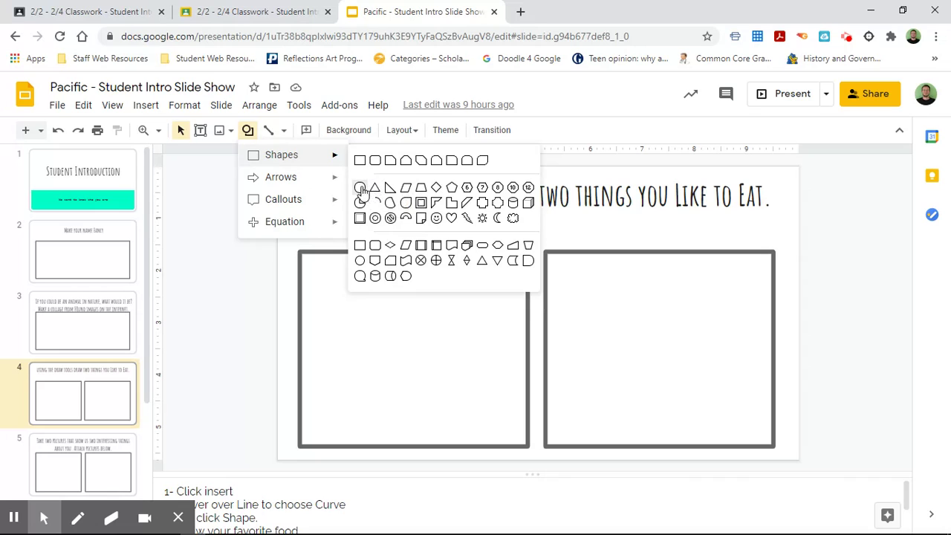
left_click(360, 202)
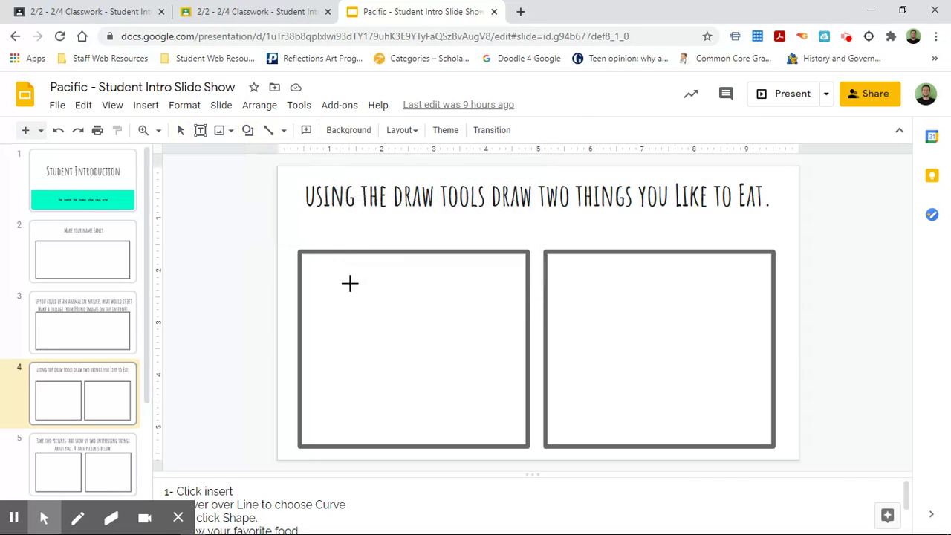
left_click_drag(344, 280, 464, 397)
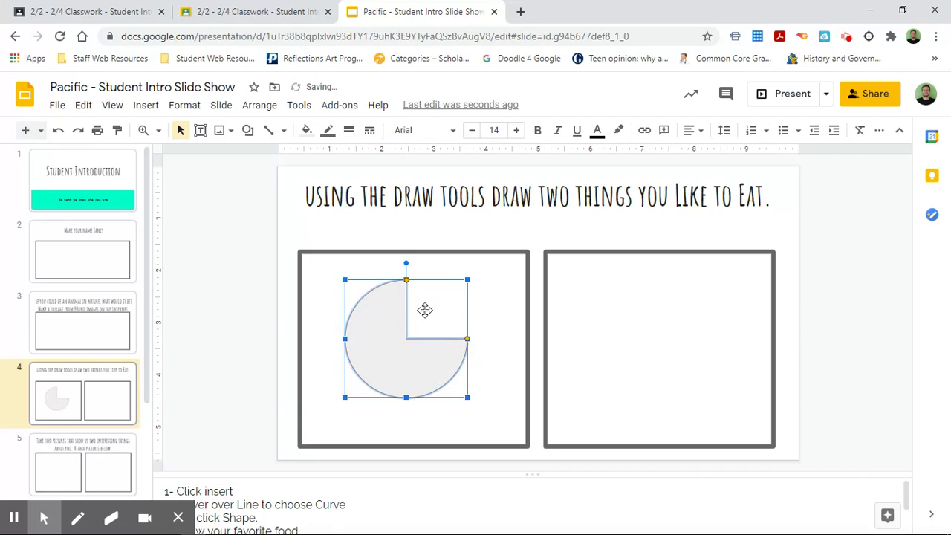
left_click(307, 132)
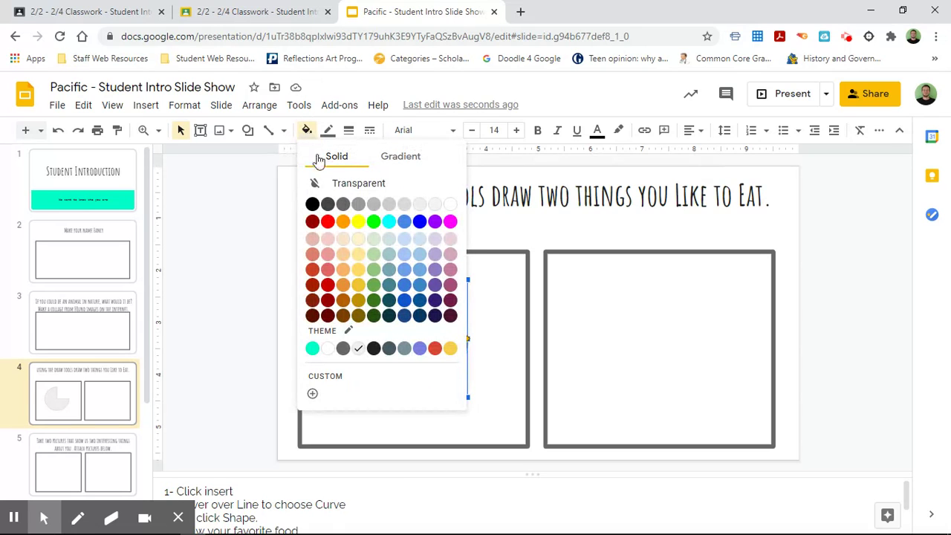
Step: Fill the pie light yellow and give it a dark gold 8px outline
left_click(359, 239)
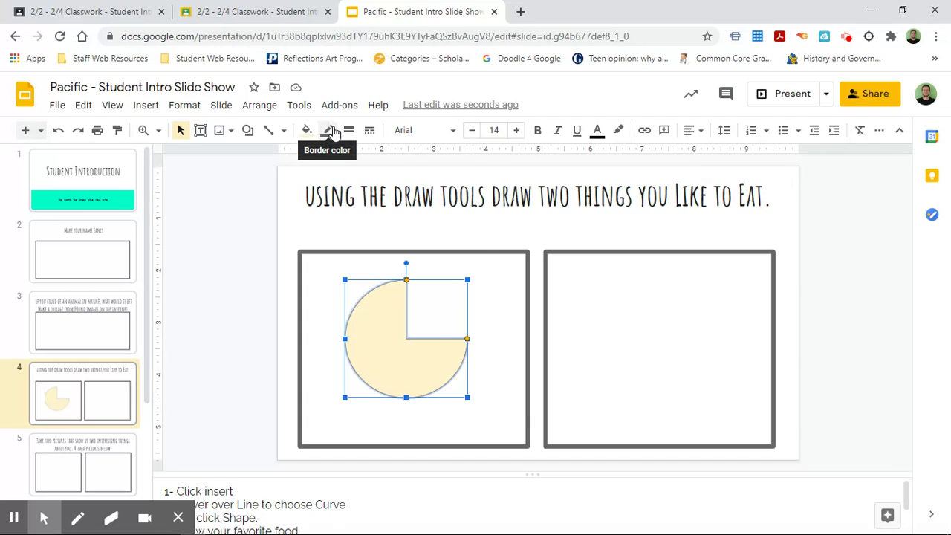
left_click(330, 131)
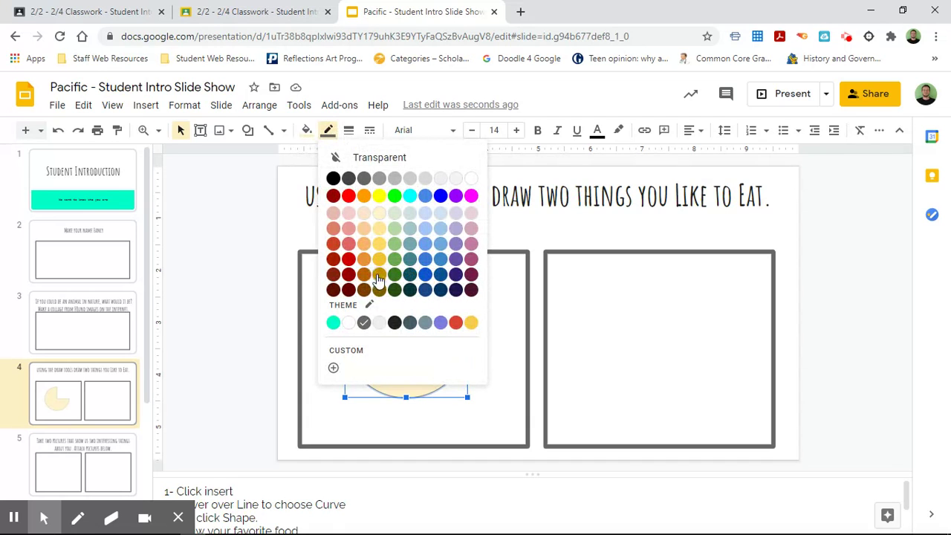
left_click(379, 276)
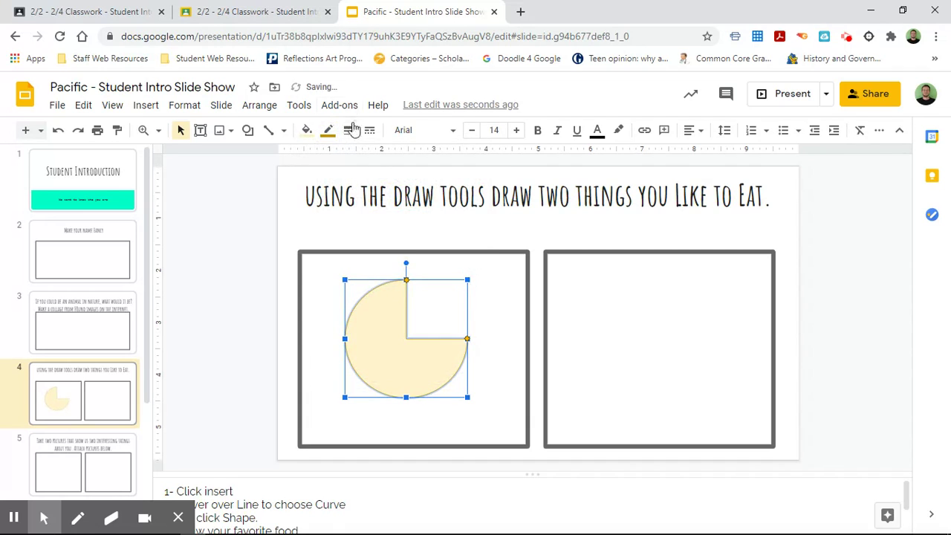
left_click(349, 132)
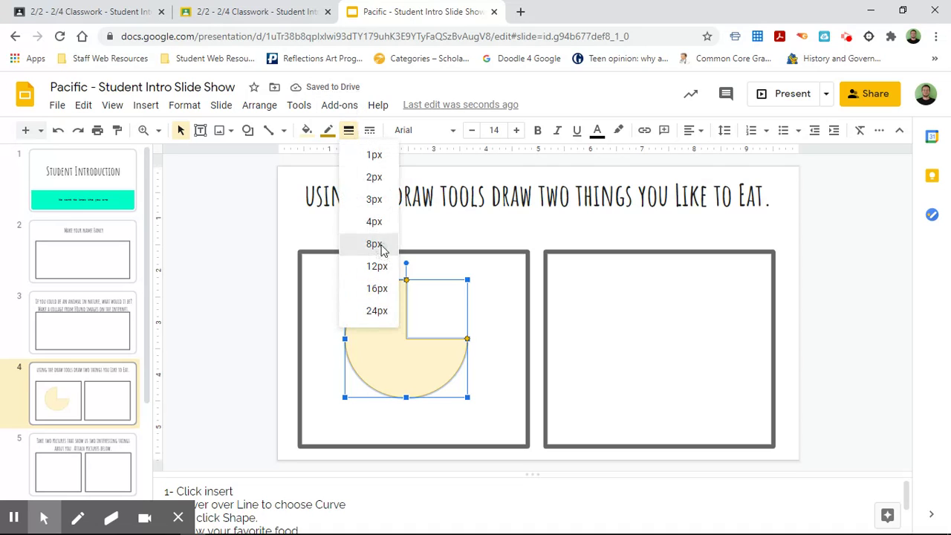
left_click(381, 245)
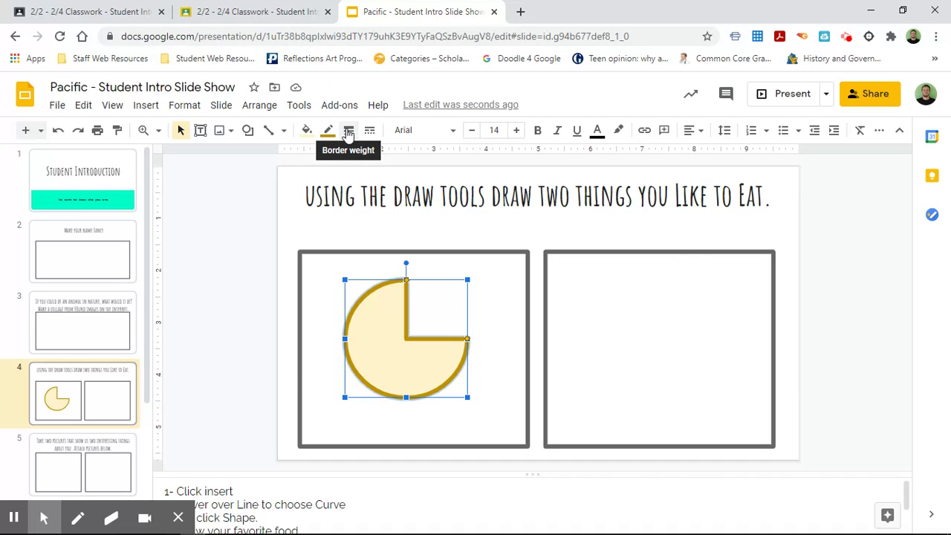
left_click(244, 208)
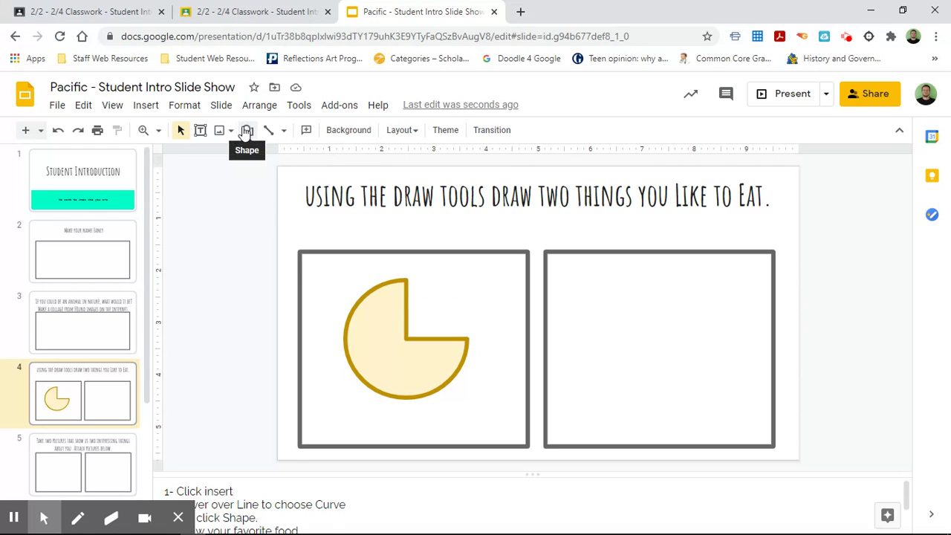
Step: Enlarge the pie from its bottom-right and top-left corners
left_click(450, 372)
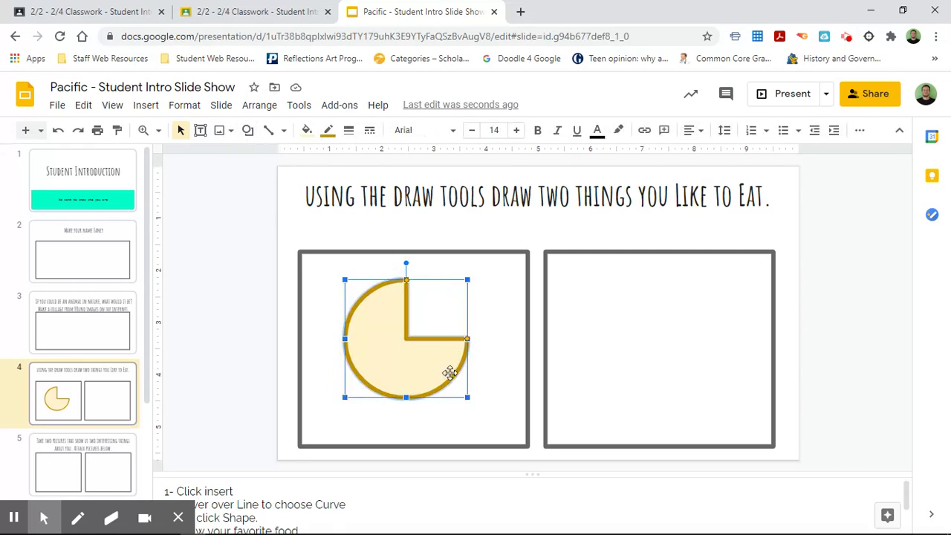
left_click_drag(467, 398, 502, 426)
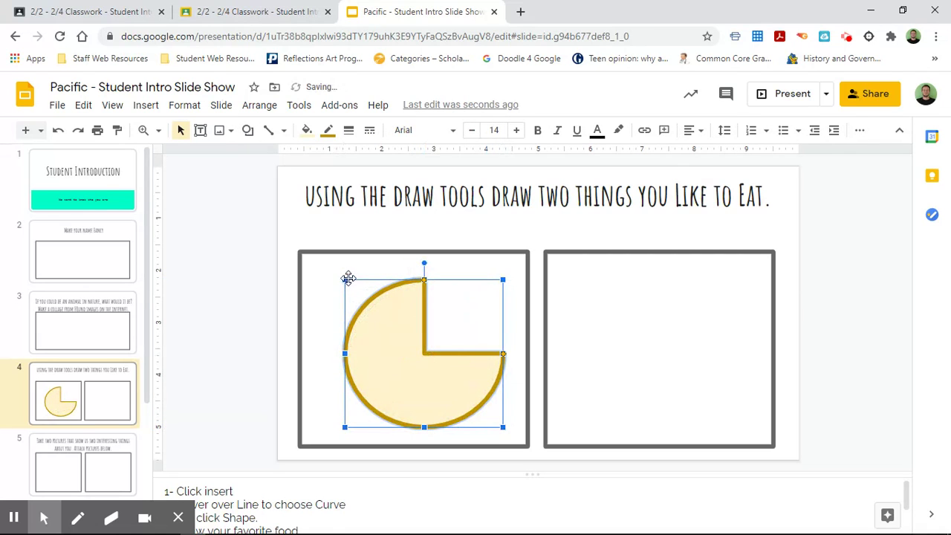
left_click_drag(338, 281, 325, 267)
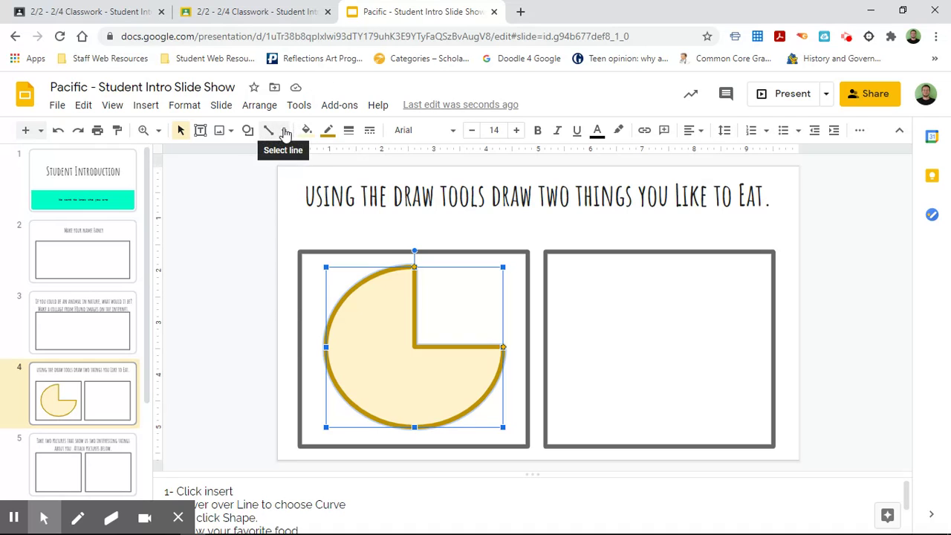
left_click(286, 131)
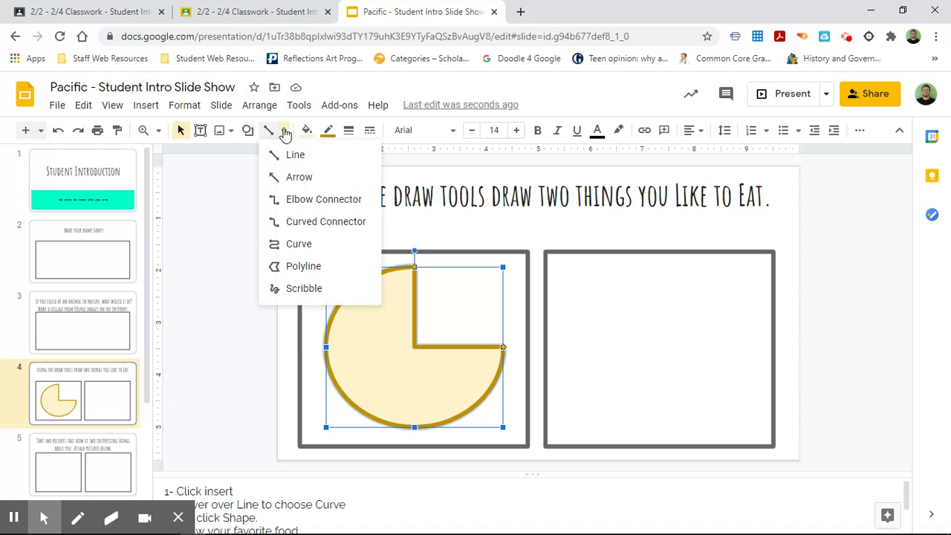
left_click(336, 247)
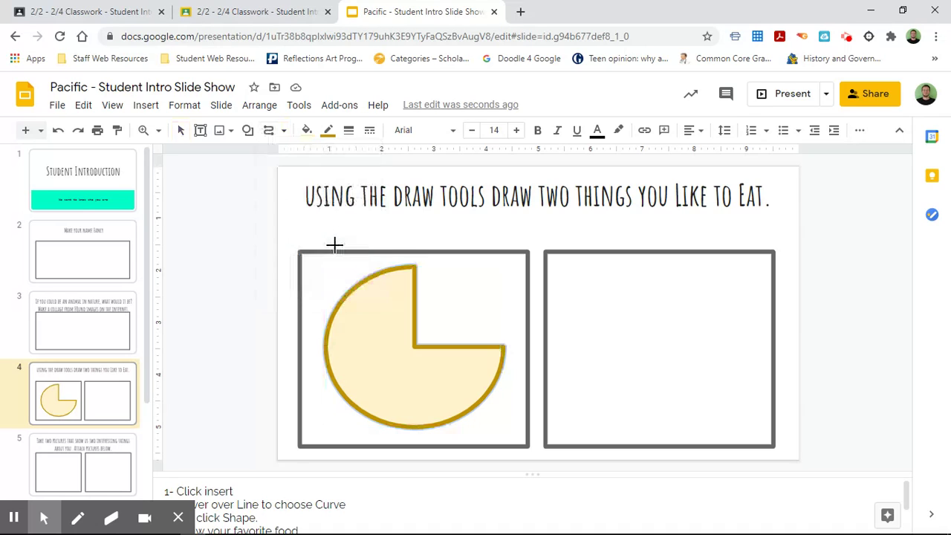
left_click(559, 310)
left_click(634, 316)
left_click(654, 295)
left_click(710, 290)
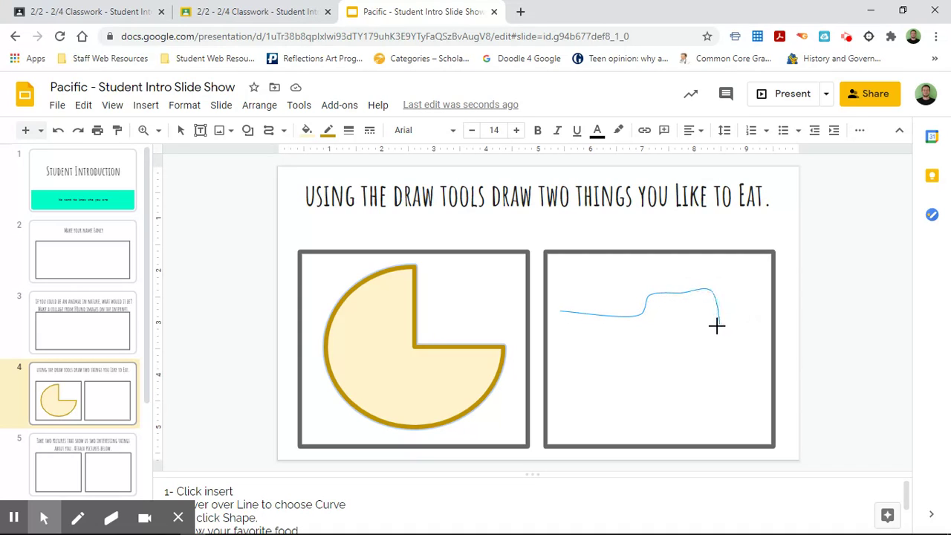
left_click(717, 325)
left_click(756, 325)
left_click(760, 355)
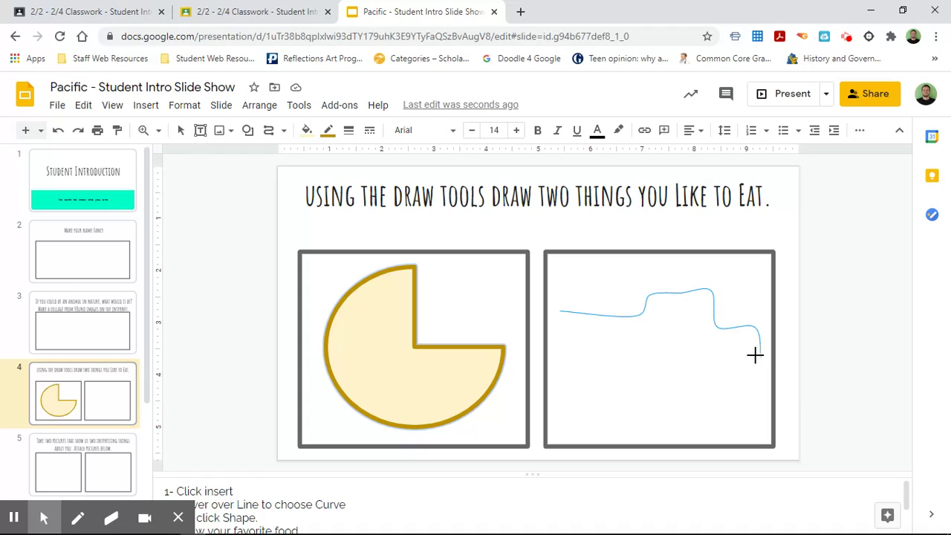
left_click(703, 347)
left_click(678, 357)
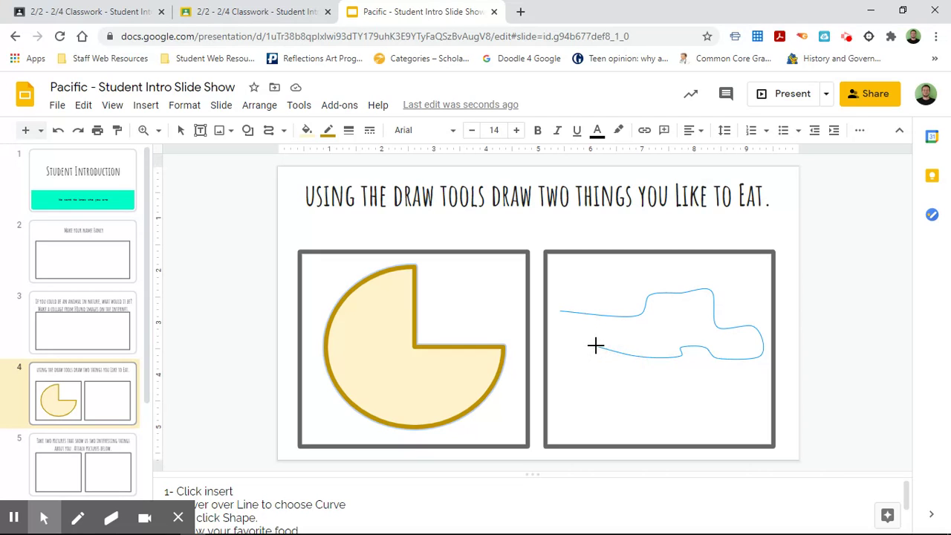
double_click(595, 345)
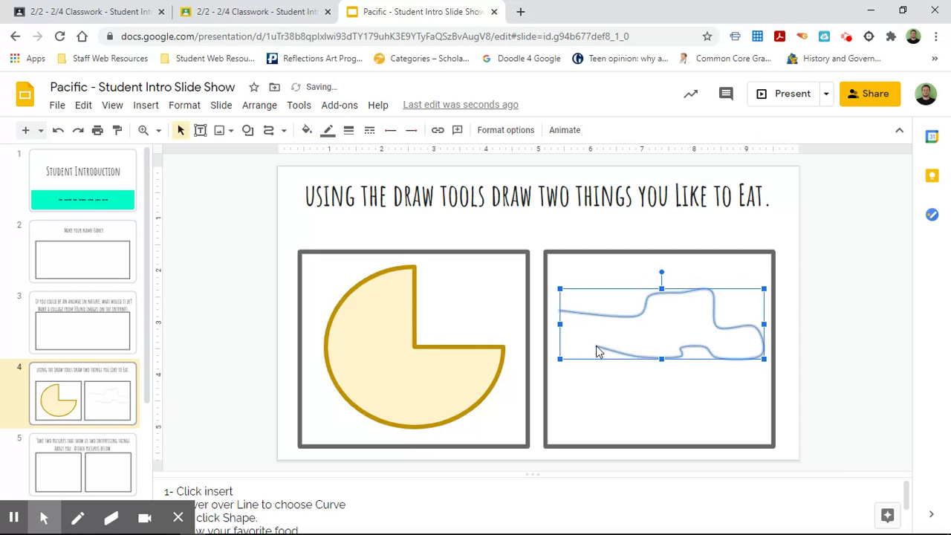
key("Delete")
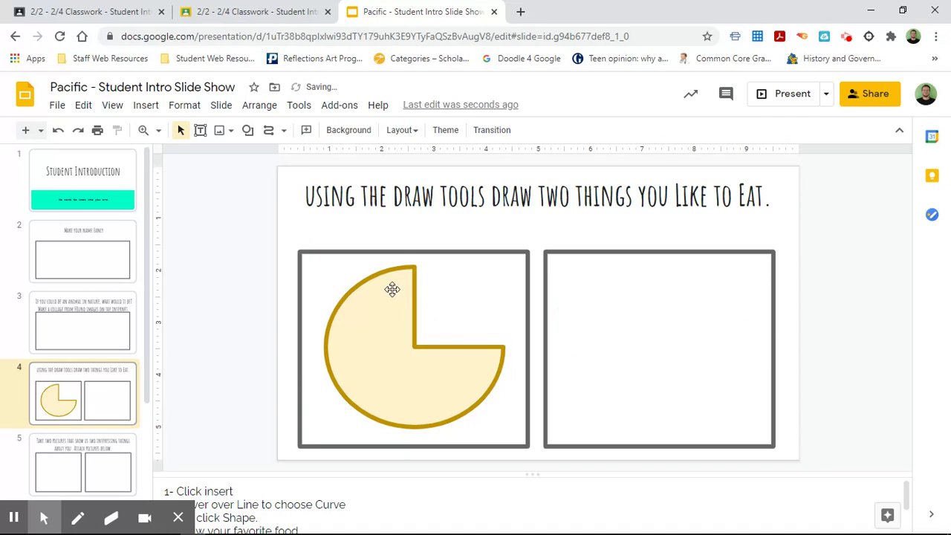
Step: Trace a closed curve for the sauce along the pie's inner left side and bottom
left_click(271, 131)
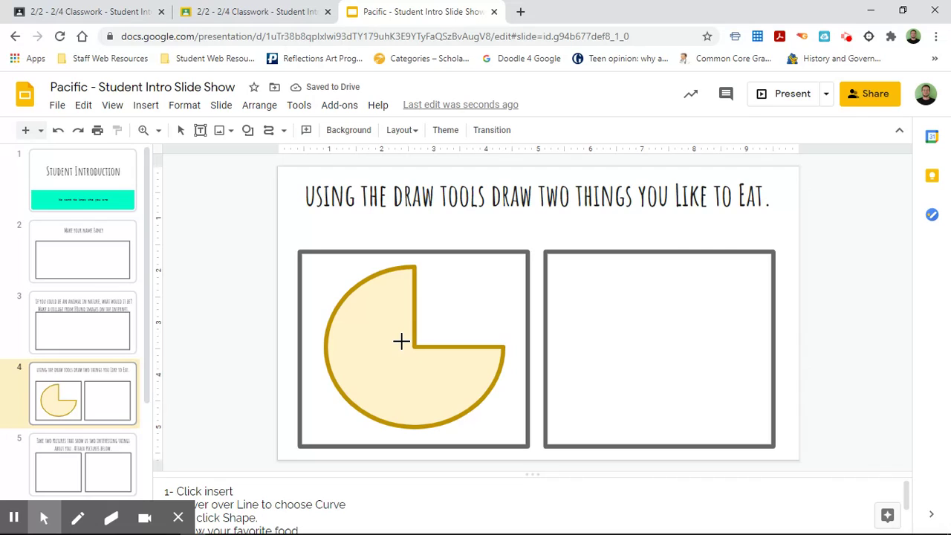
mouse_move(403, 327)
left_mouse_down()
mouse_move(404, 270)
mouse_move(365, 285)
mouse_move(334, 330)
mouse_move(342, 382)
mouse_move(373, 408)
mouse_move(400, 412)
left_mouse_up()
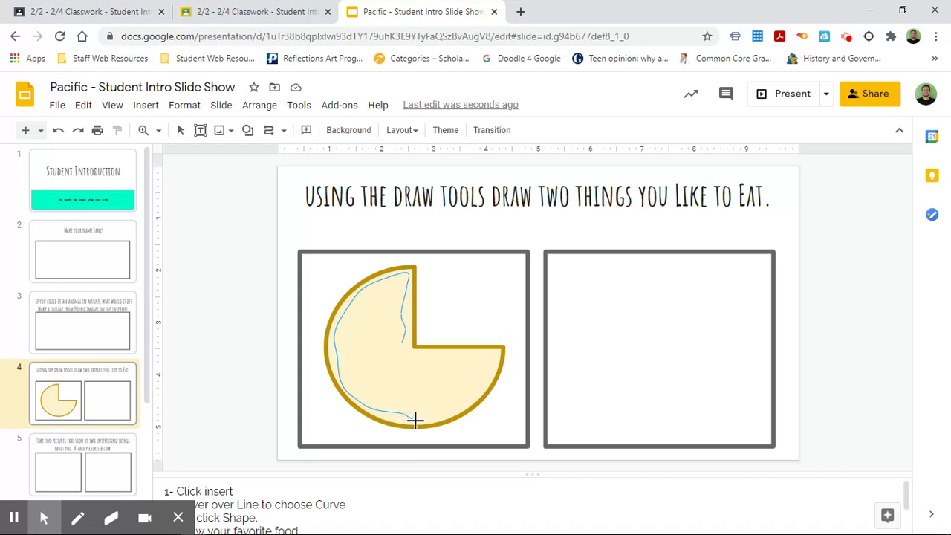
mouse_move(415, 421)
left_mouse_down()
mouse_move(469, 402)
mouse_move(490, 364)
mouse_move(402, 342)
left_mouse_up()
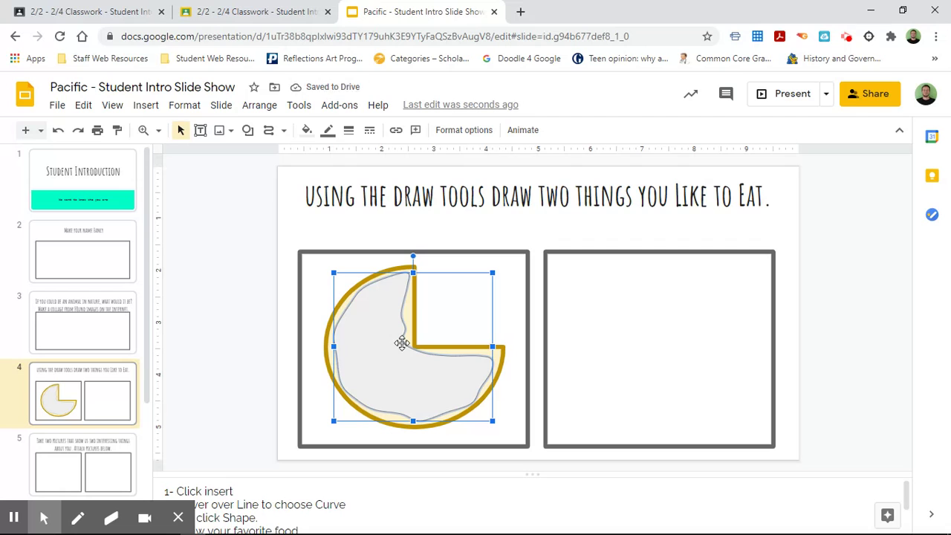
Step: Fill the sauce shape dark red and leave curve drawing
left_click(307, 131)
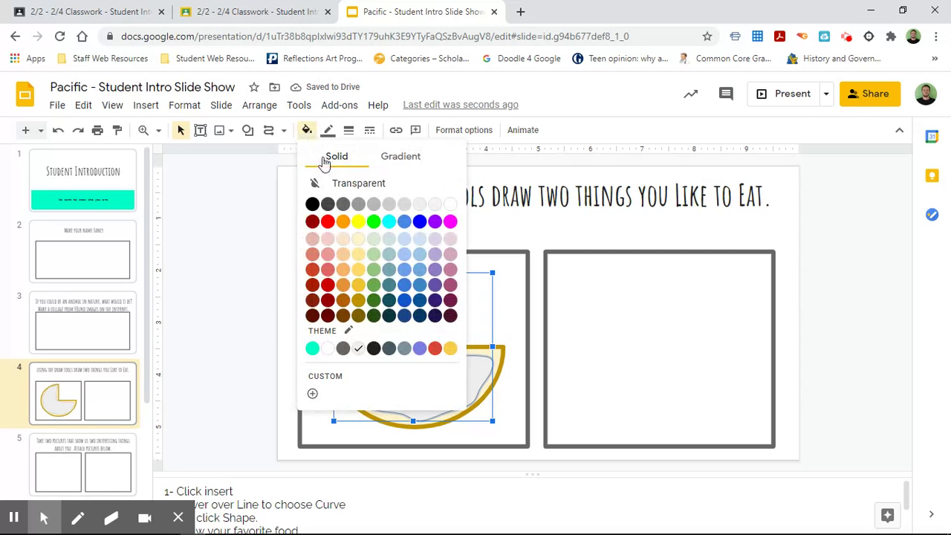
left_click(313, 286)
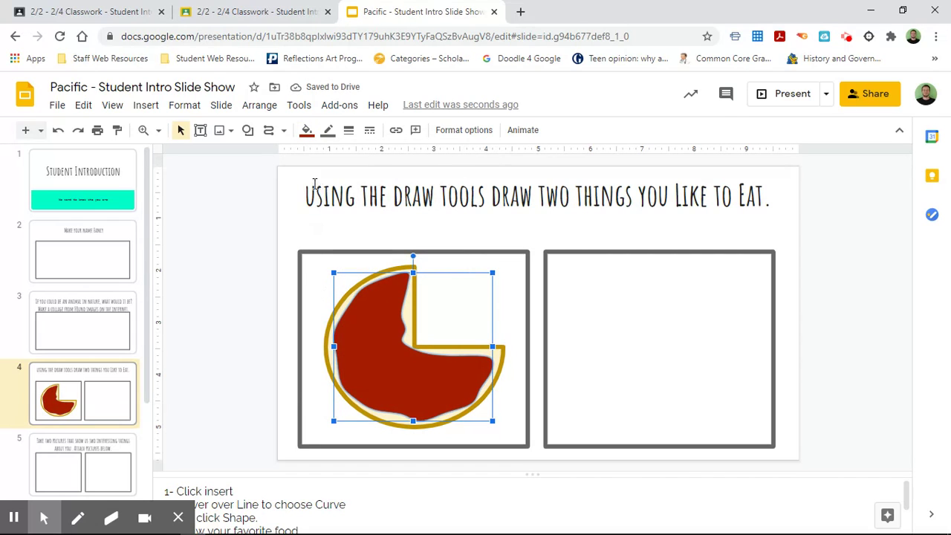
left_click(270, 132)
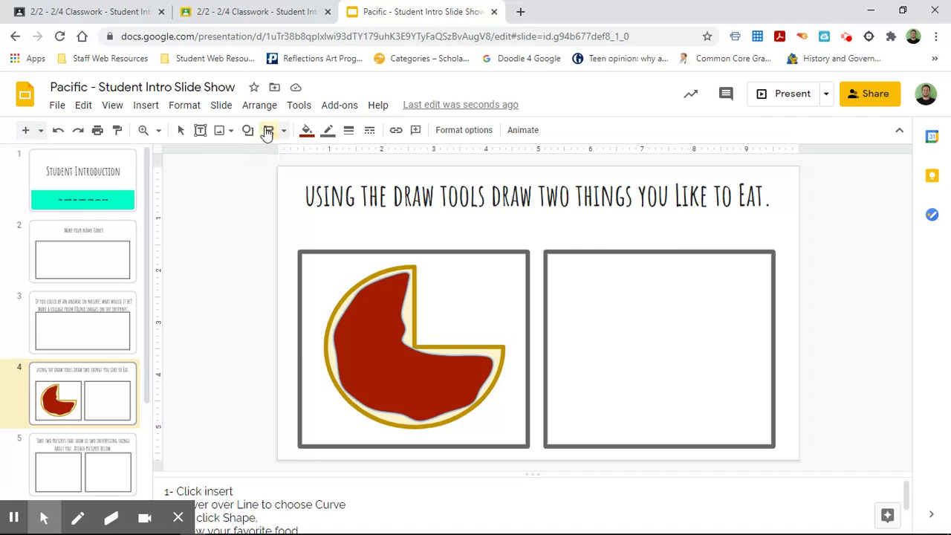
key("Escape")
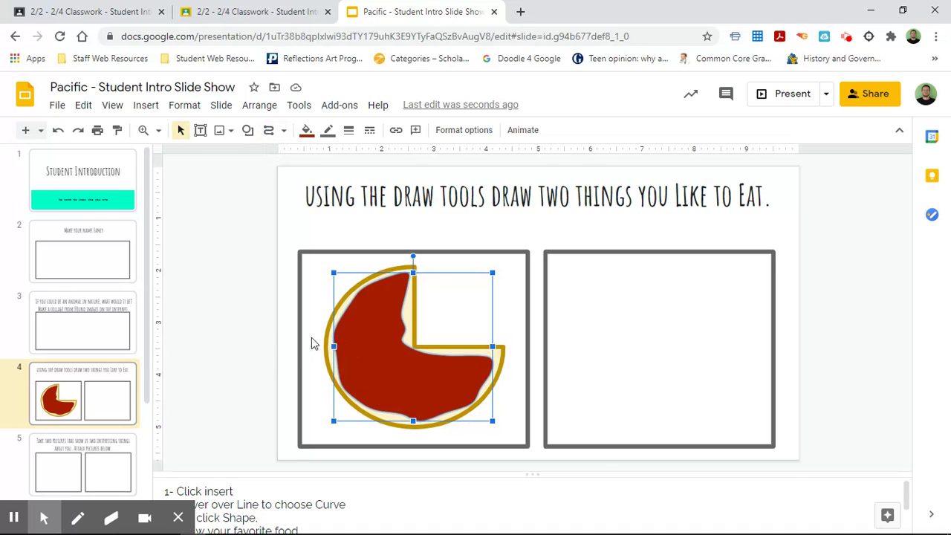
left_click_drag(340, 337, 341, 337)
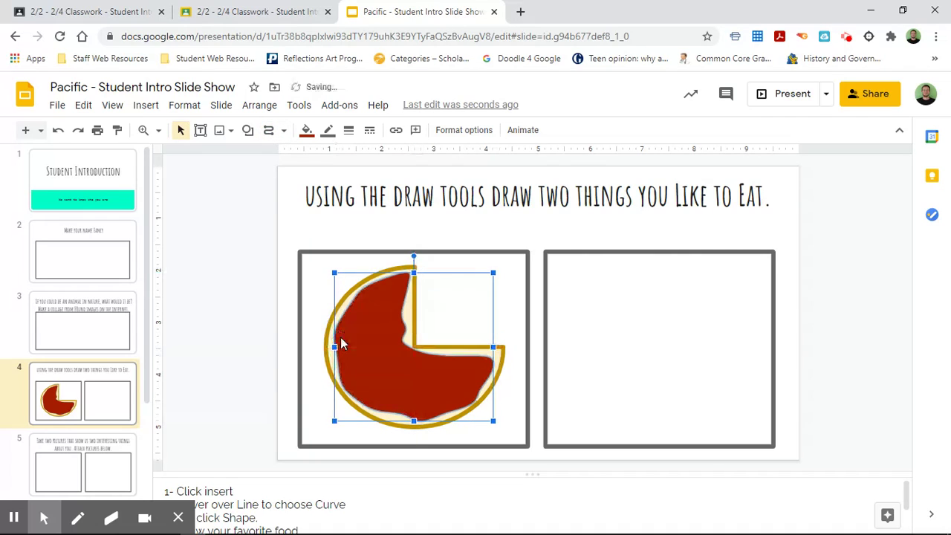
Step: Outline a cheese shape over the sauce and fill it light yellow
left_click(266, 133)
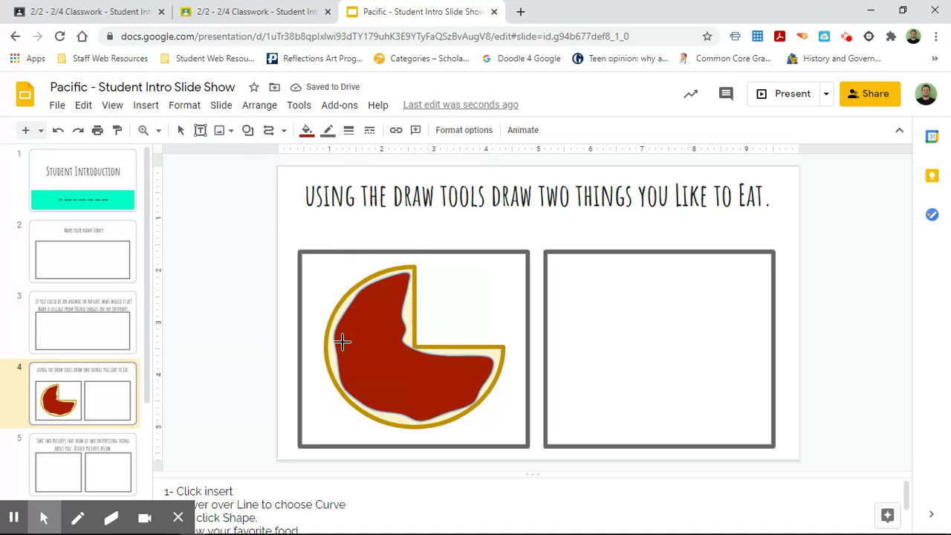
mouse_move(342, 341)
left_mouse_down()
mouse_move(359, 298)
mouse_move(406, 277)
mouse_move(397, 308)
mouse_move(414, 360)
mouse_move(478, 354)
mouse_move(496, 371)
mouse_move(484, 392)
mouse_move(437, 416)
mouse_move(395, 413)
mouse_move(349, 388)
mouse_move(340, 332)
left_mouse_up()
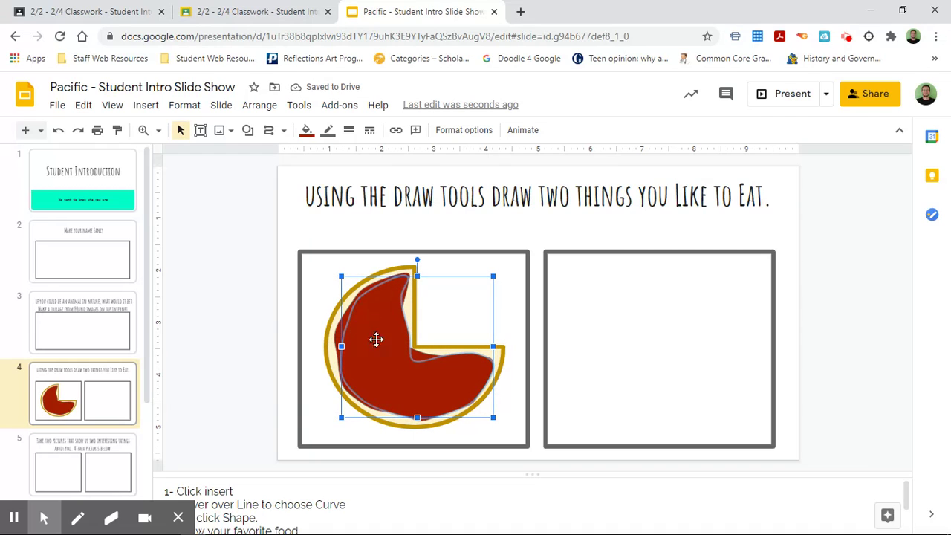
left_click(307, 130)
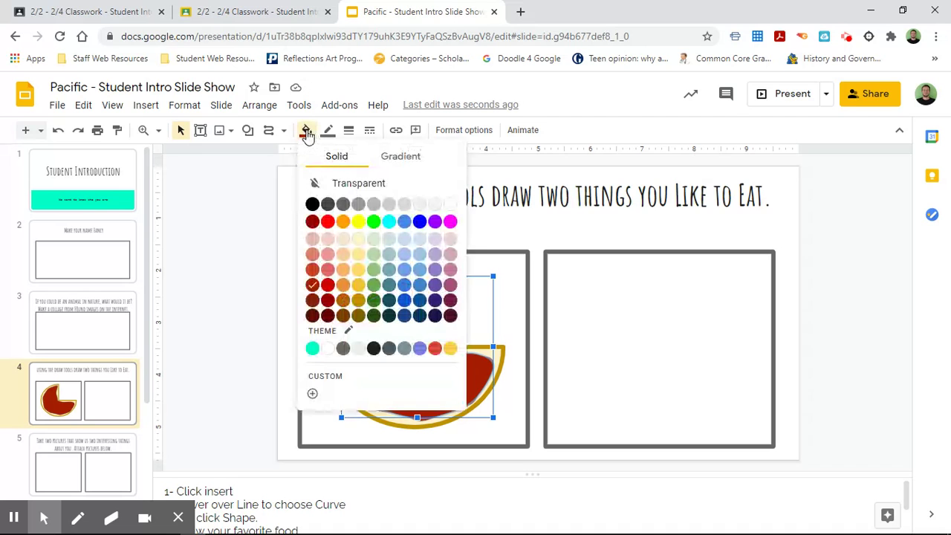
left_click(358, 271)
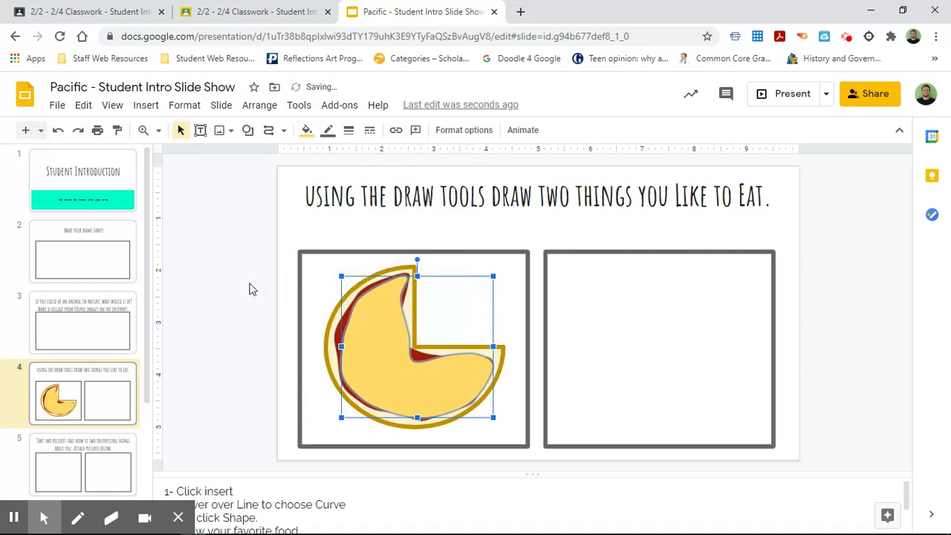
left_click(250, 290)
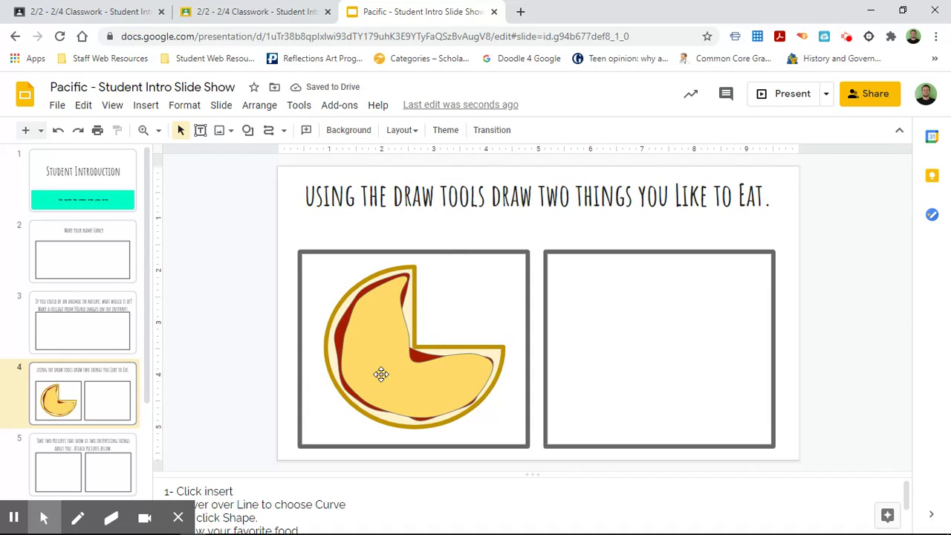
left_click(266, 131)
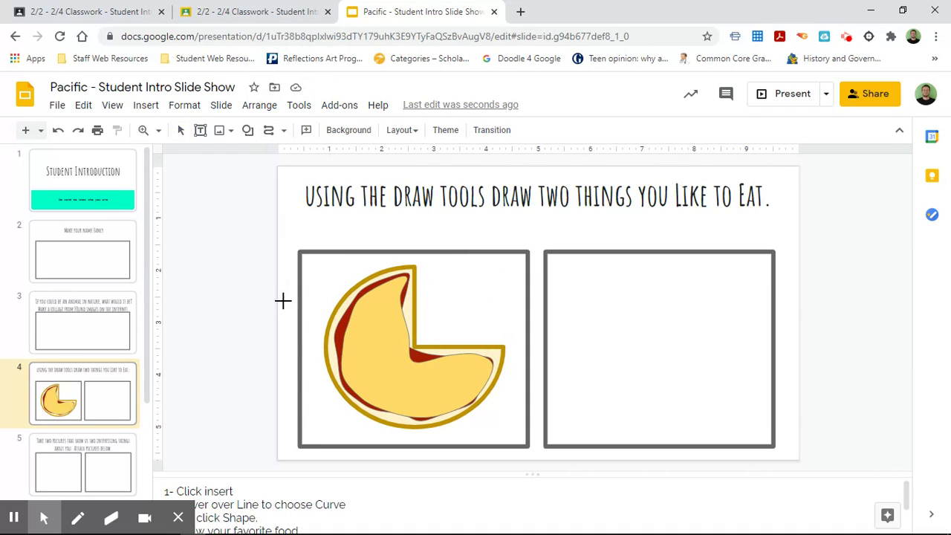
Step: Draw a small stray curve on the cheese, then delete it
left_click(363, 312)
left_click(372, 317)
double_click(373, 312)
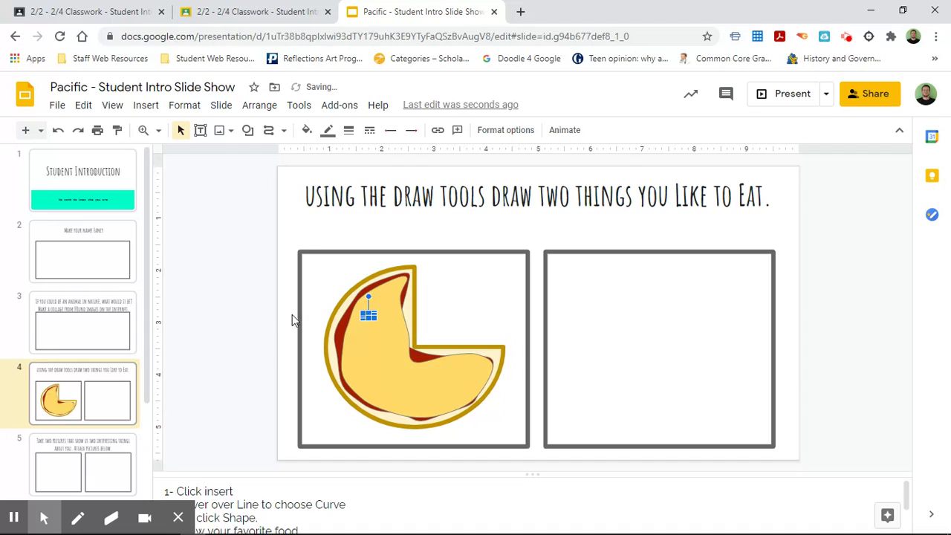
left_click(268, 313)
left_click(367, 314)
key("Delete")
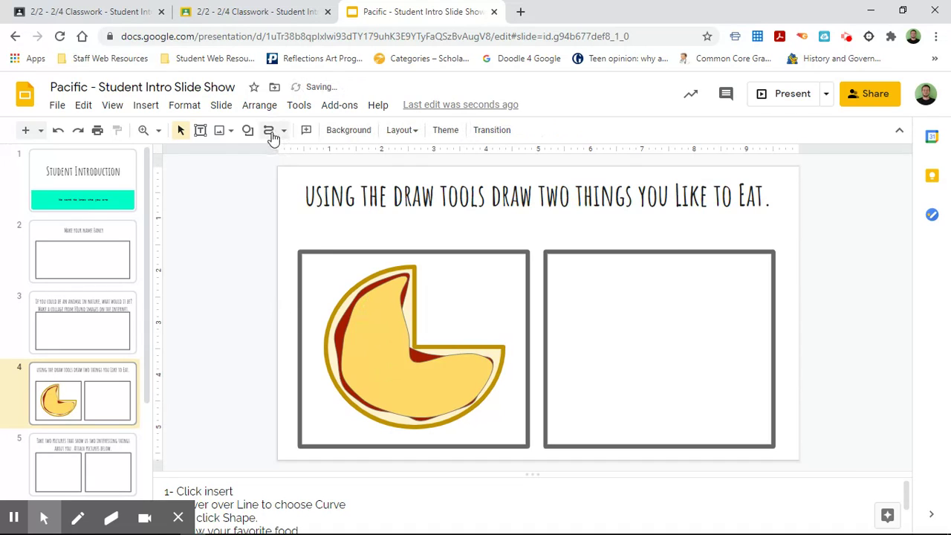
Step: Draw a new U-shaped squiggle curve on the cheese near the left side
left_click(269, 130)
left_click(356, 324)
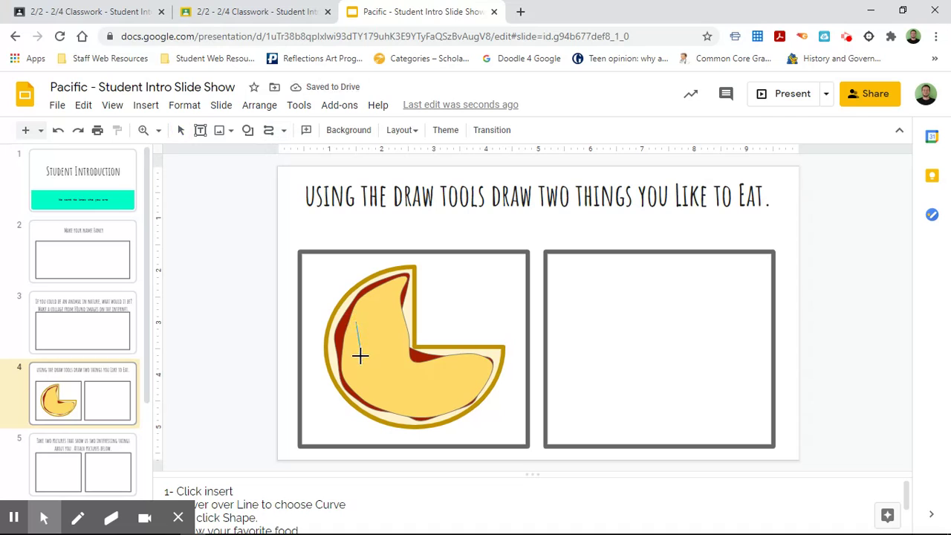
left_click(360, 359)
left_click(381, 353)
left_click(377, 325)
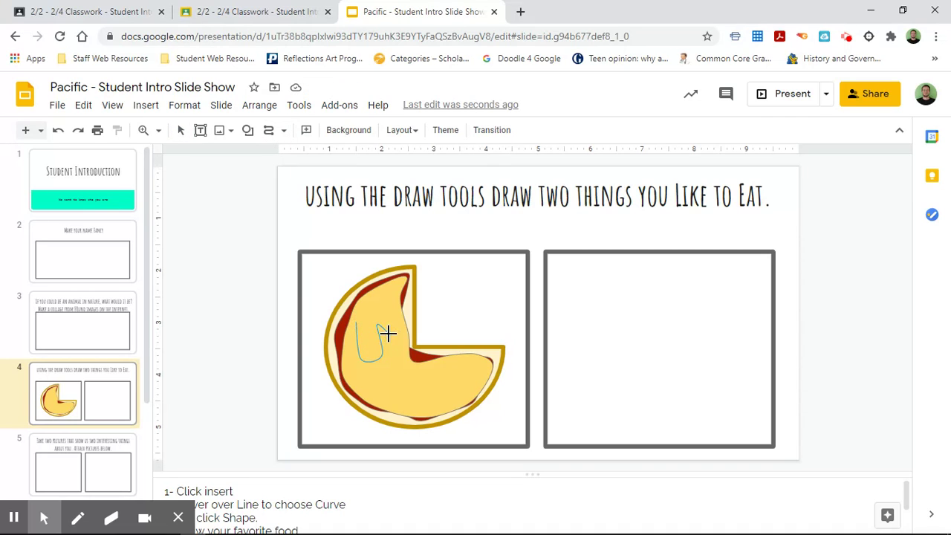
double_click(389, 336)
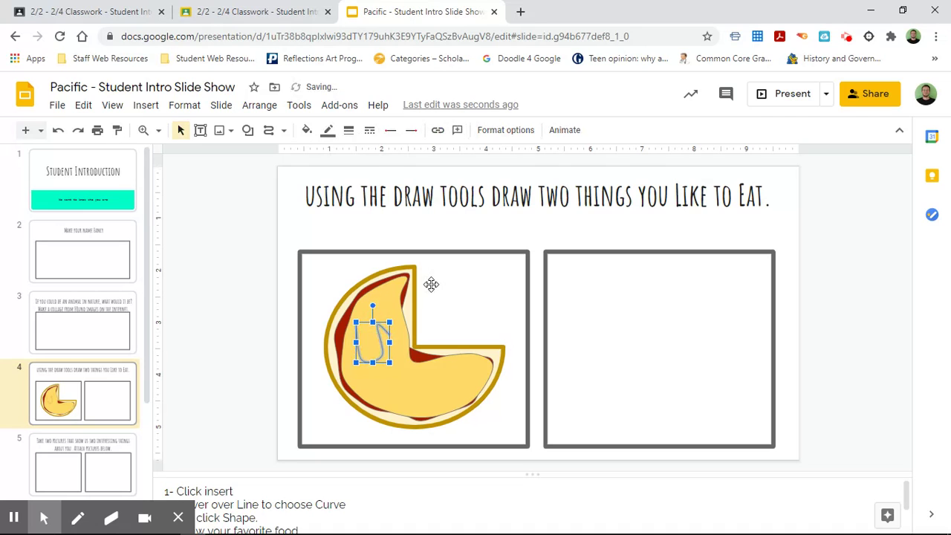
Step: Give the squiggle a yellow line with 8px thickness
left_click(328, 130)
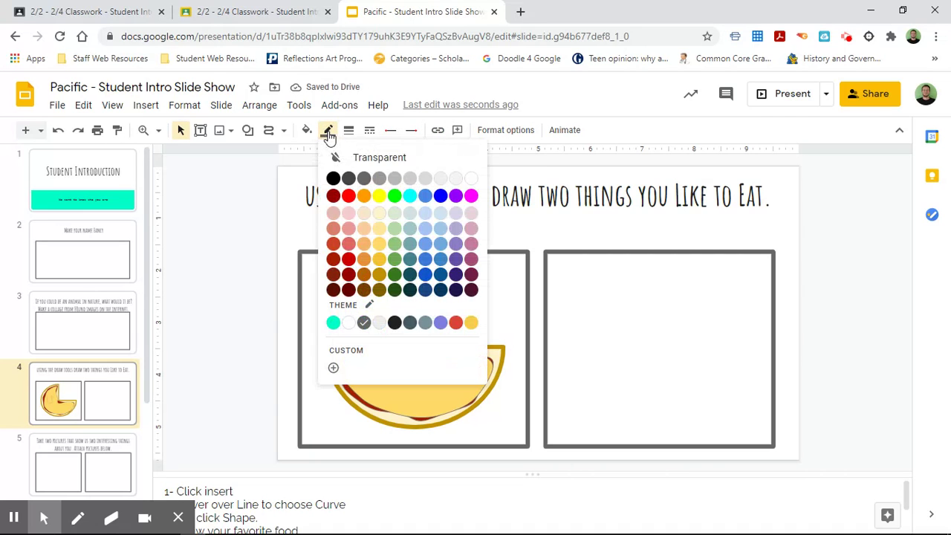
left_click(379, 266)
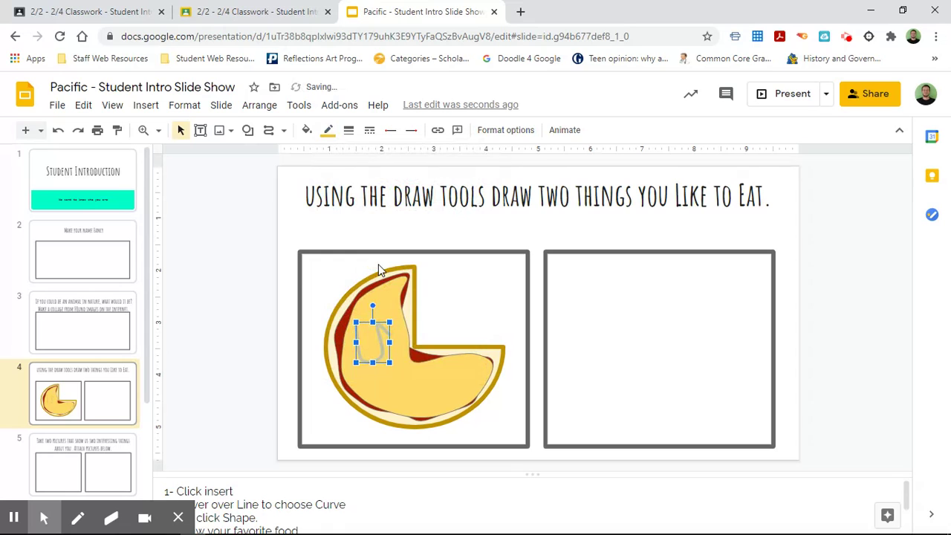
left_click(247, 307)
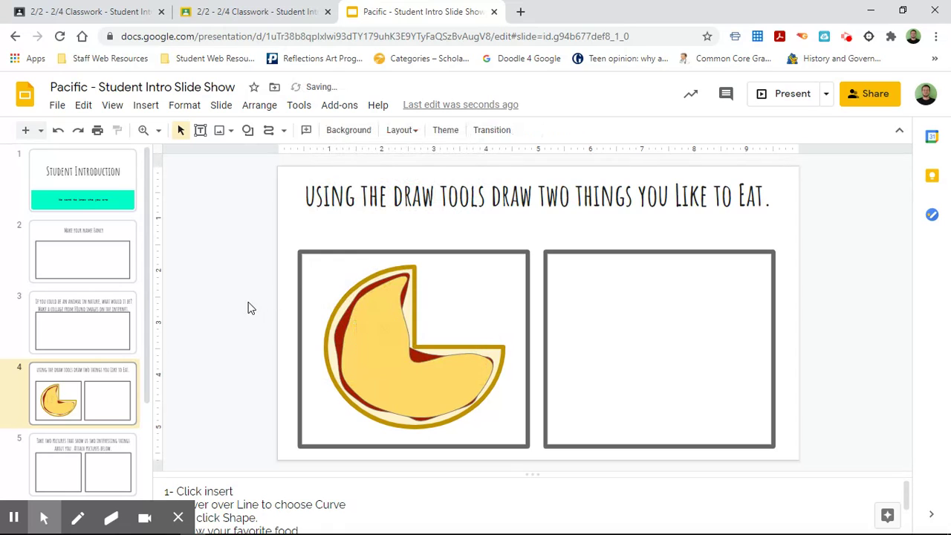
left_click(371, 361)
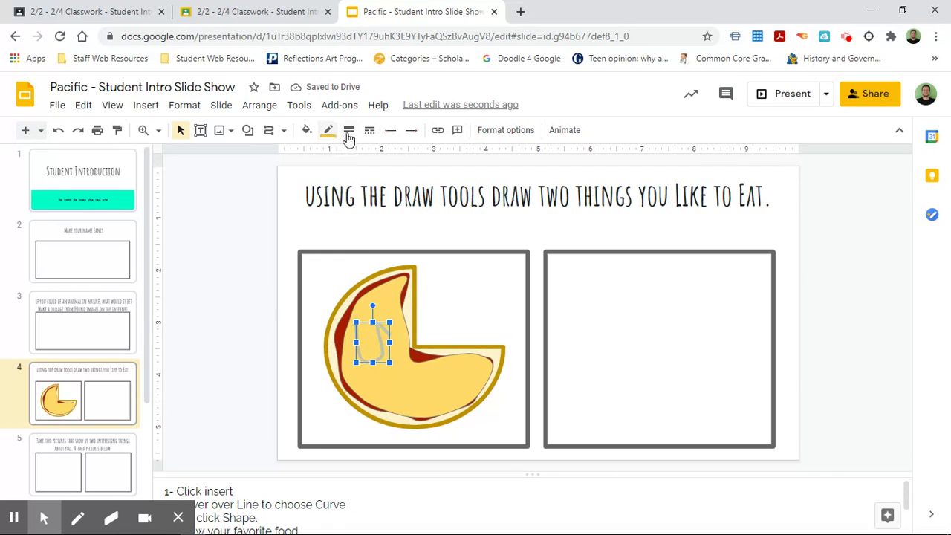
left_click(349, 130)
left_click(374, 244)
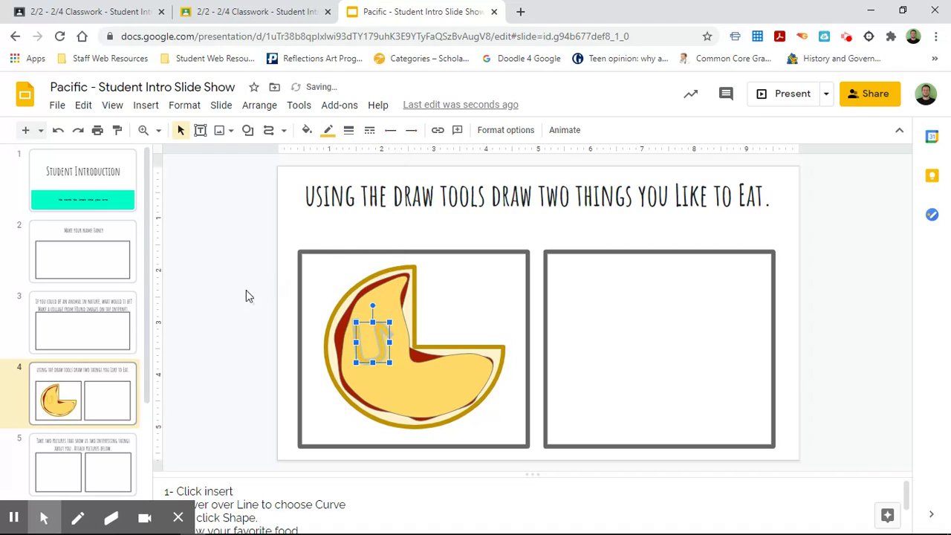
left_click(246, 291)
Step: Shrink the thick squiggle to a small size and select it again
left_click(368, 360)
left_click_drag(390, 363, 377, 345)
left_click(226, 325)
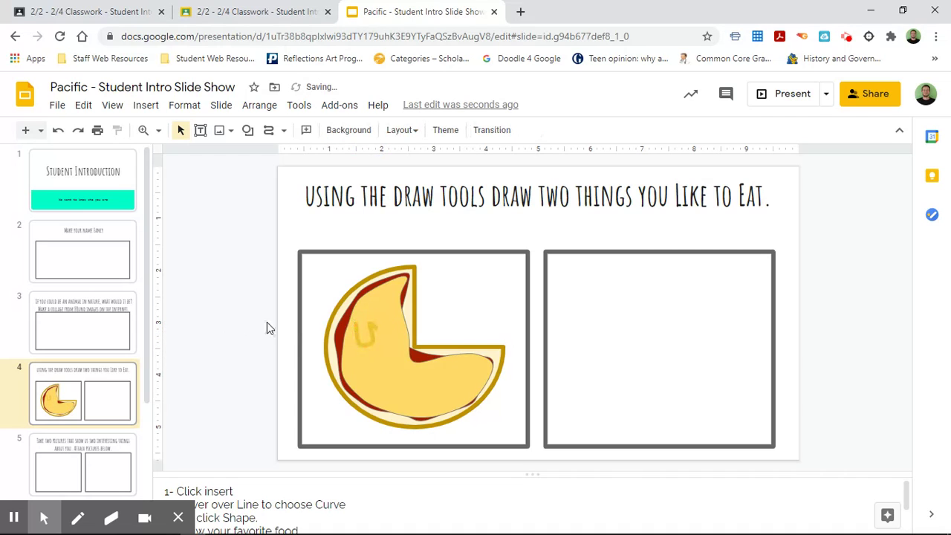
left_click(363, 341)
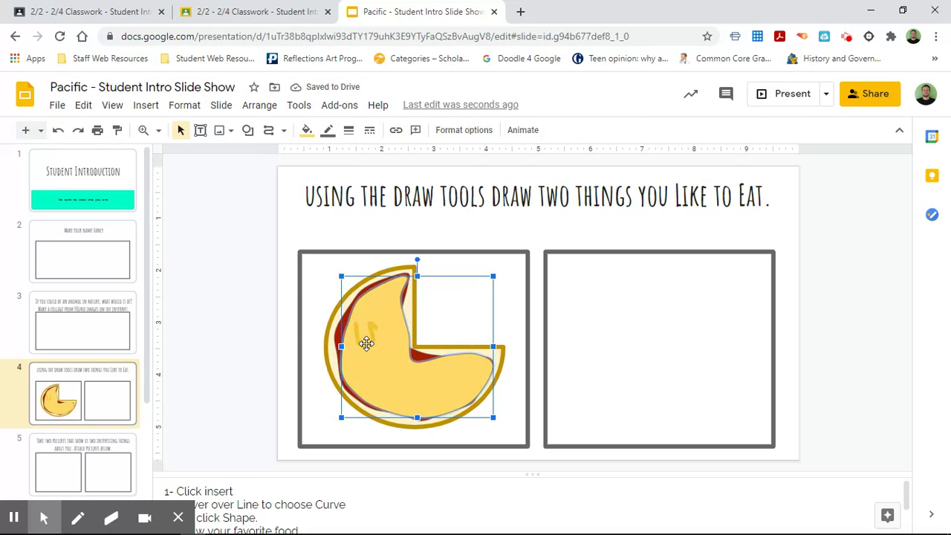
left_click(366, 343)
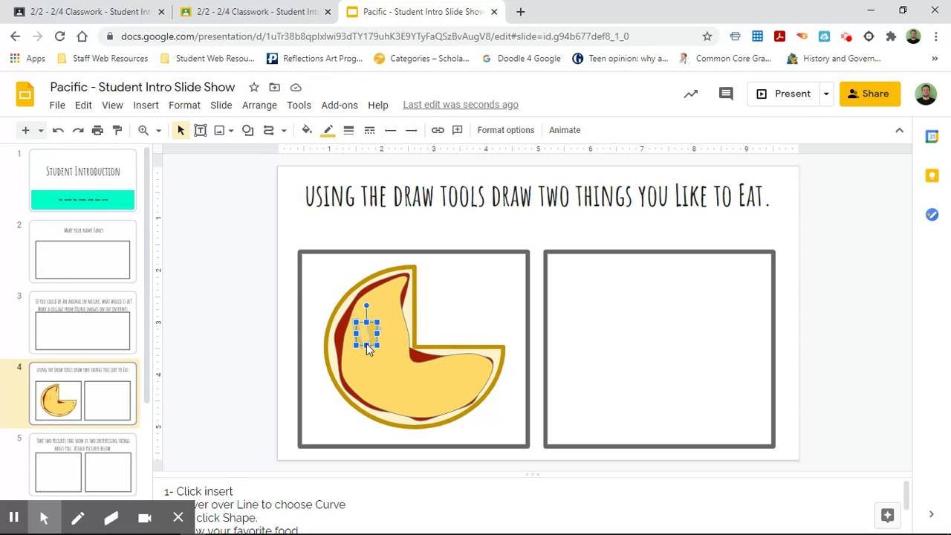
right_click(367, 345)
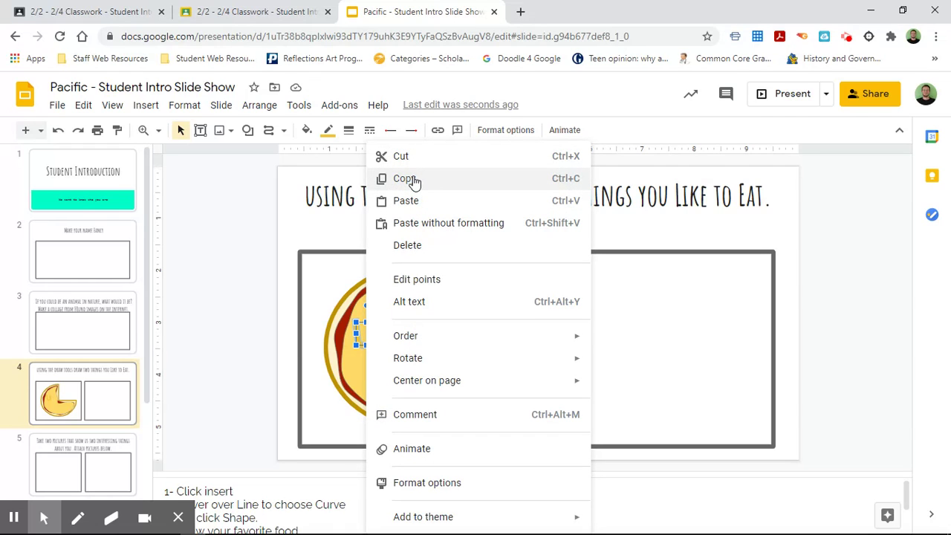
Step: Copy the squiggle and move a pasted copy down-right on the cheese
left_click(203, 295)
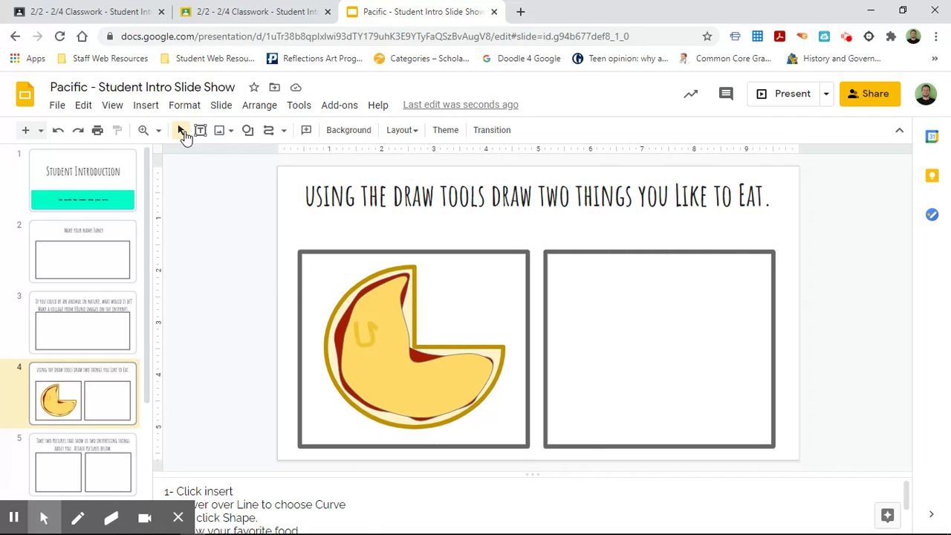
left_click(365, 339)
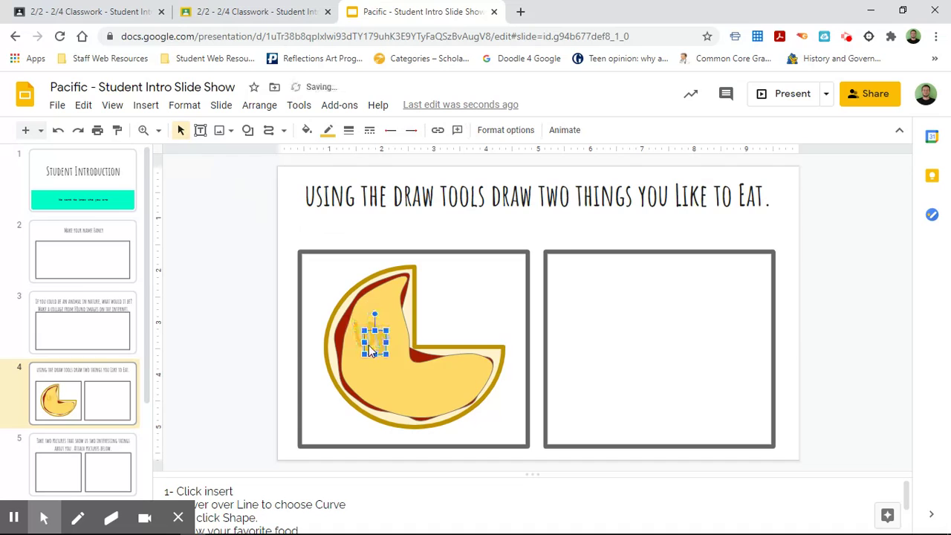
left_click_drag(371, 350, 391, 374)
left_click(283, 391)
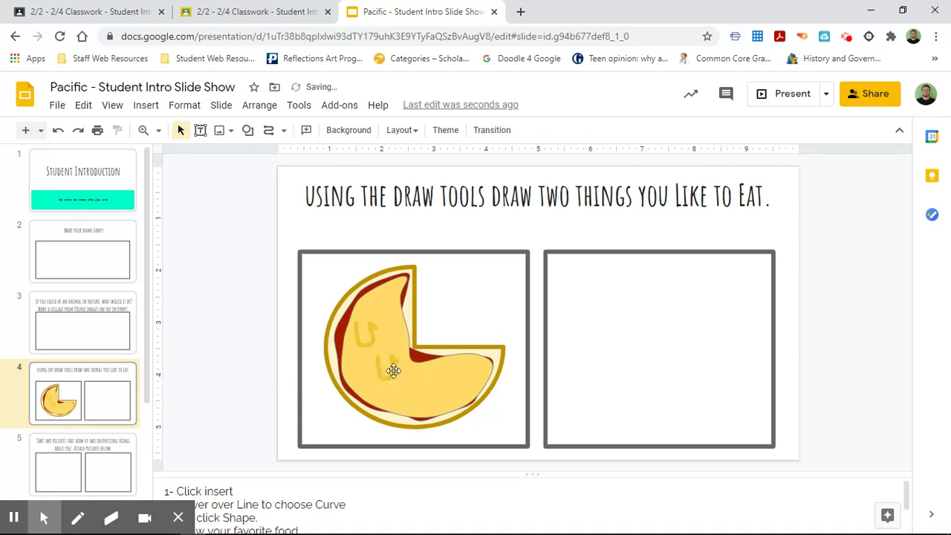
Step: Rotate the lower copy clockwise, then enlarge it and shorten it from the top
left_click(391, 368)
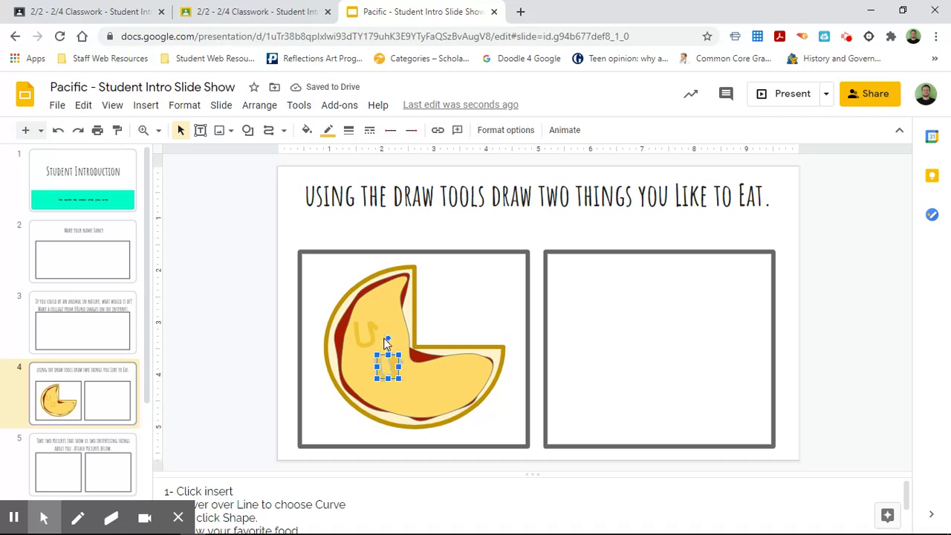
left_click_drag(386, 338, 401, 340)
left_click_drag(399, 372, 413, 381)
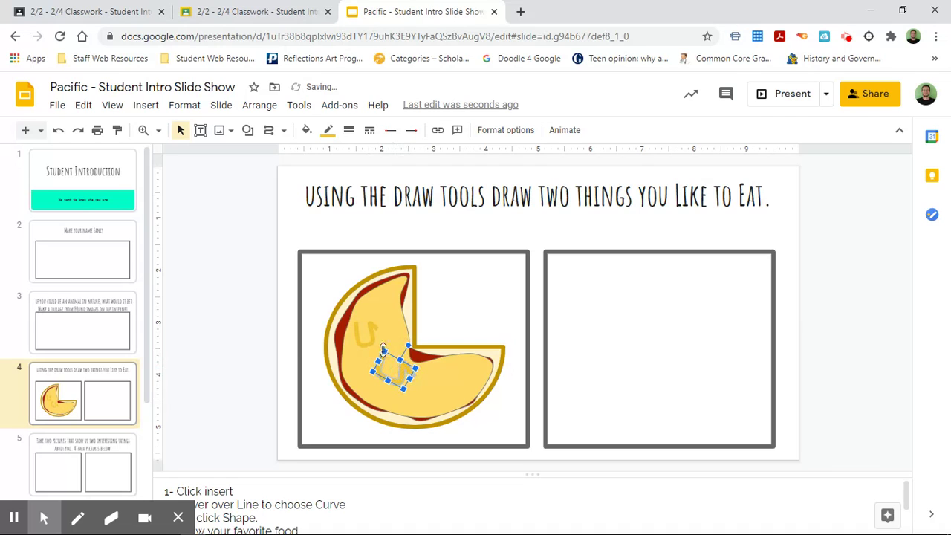
left_click_drag(383, 350, 396, 402)
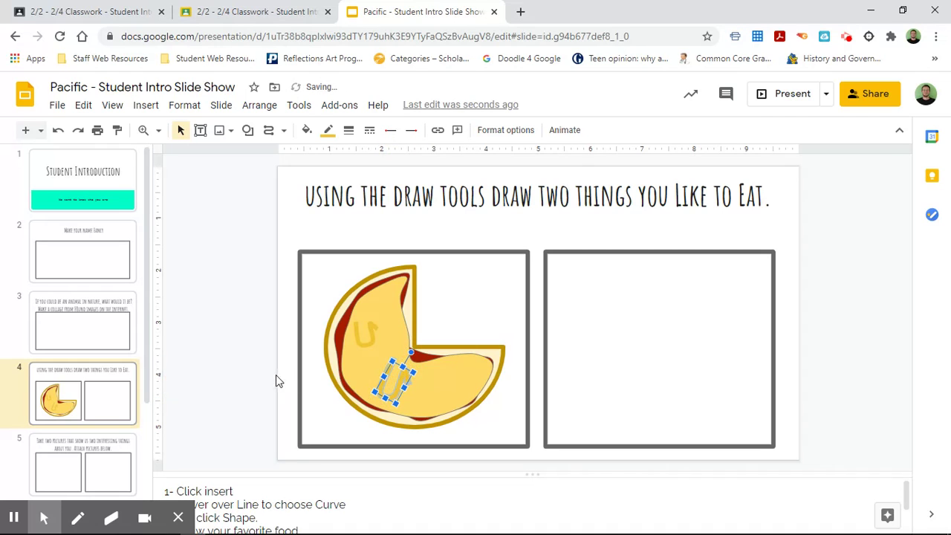
left_click(239, 377)
Step: Spread the squiggles across the cheese, shortening one and shifting another down-left
left_click_drag(393, 380, 447, 387)
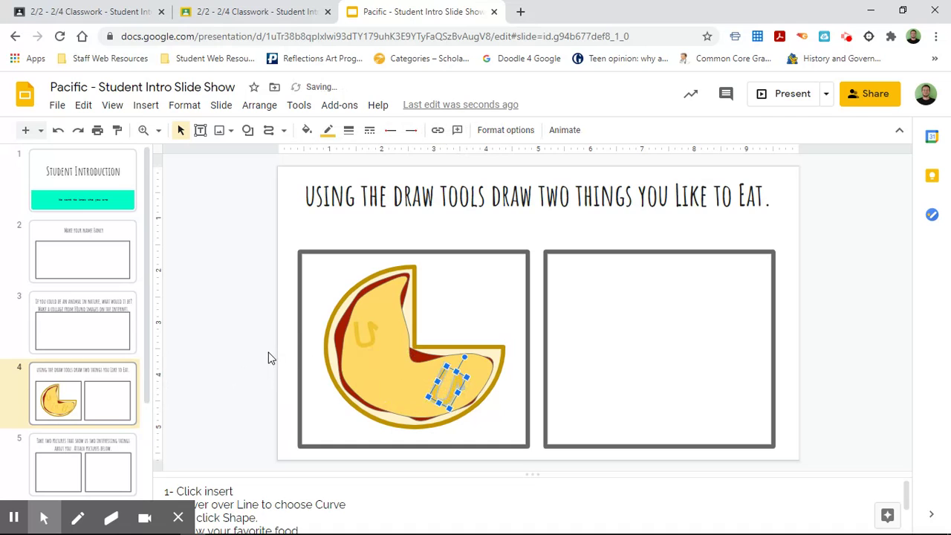
left_click(236, 349)
left_click_drag(364, 334, 434, 350)
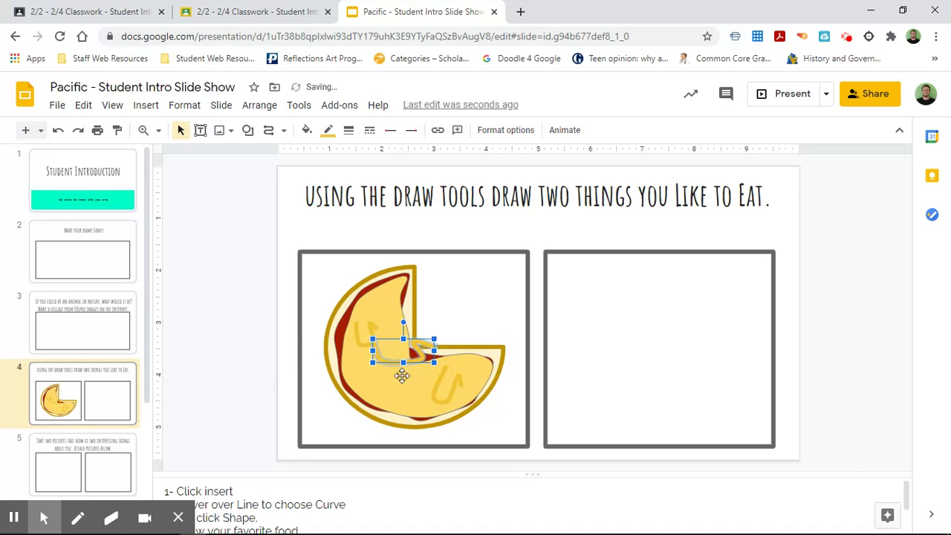
left_click_drag(403, 339, 421, 331)
left_click_drag(415, 354, 385, 376)
left_click(245, 368)
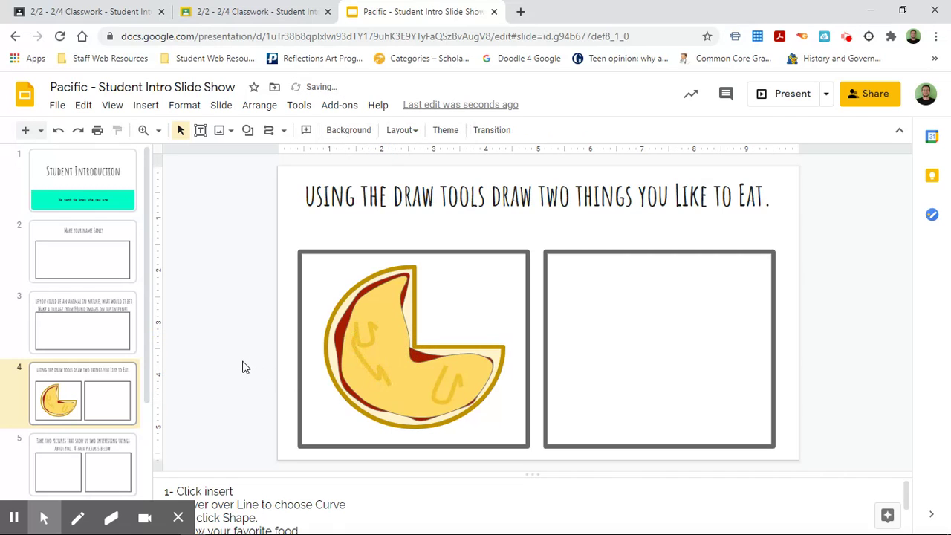